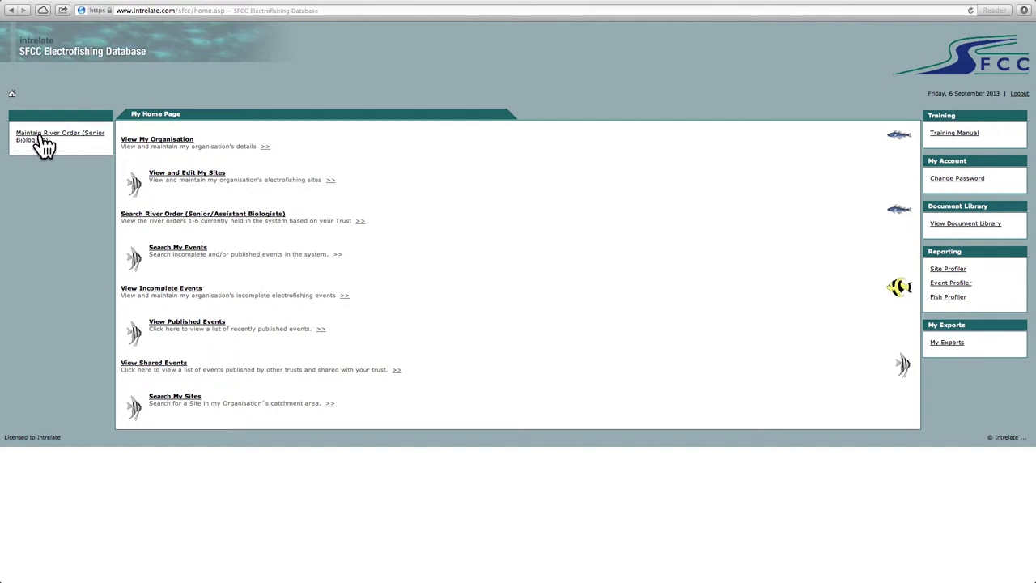
- In Maintain River Order, drill down from Tummel (5002203) to River Garry (5002371) to list its fourth-order rivers
click(42, 137)
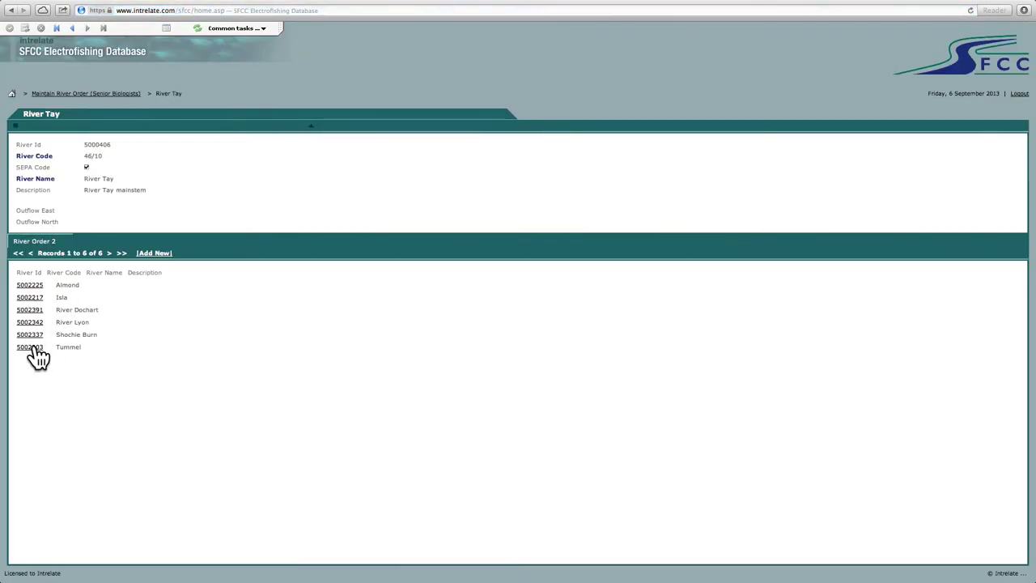
click(34, 348)
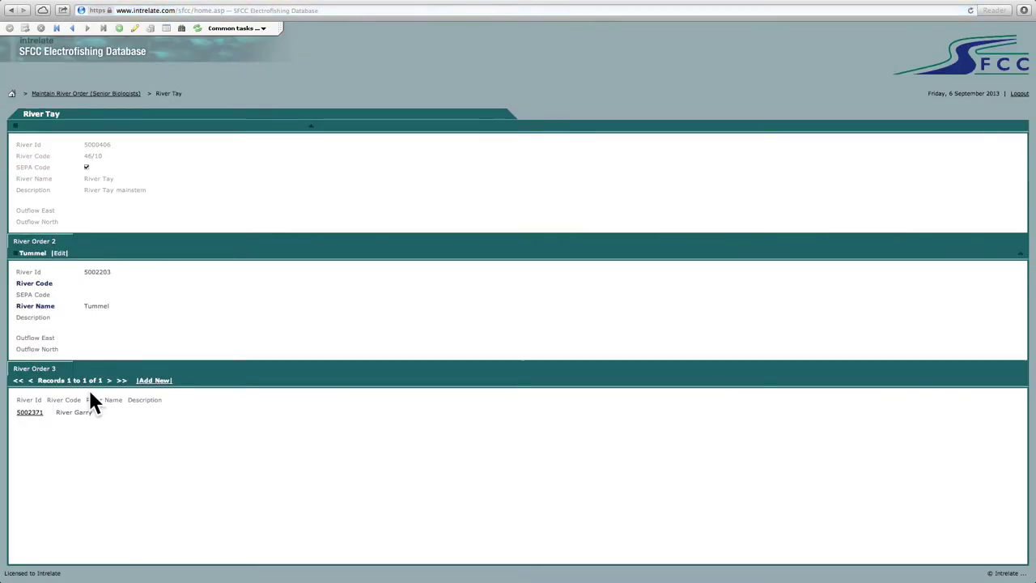
click(31, 412)
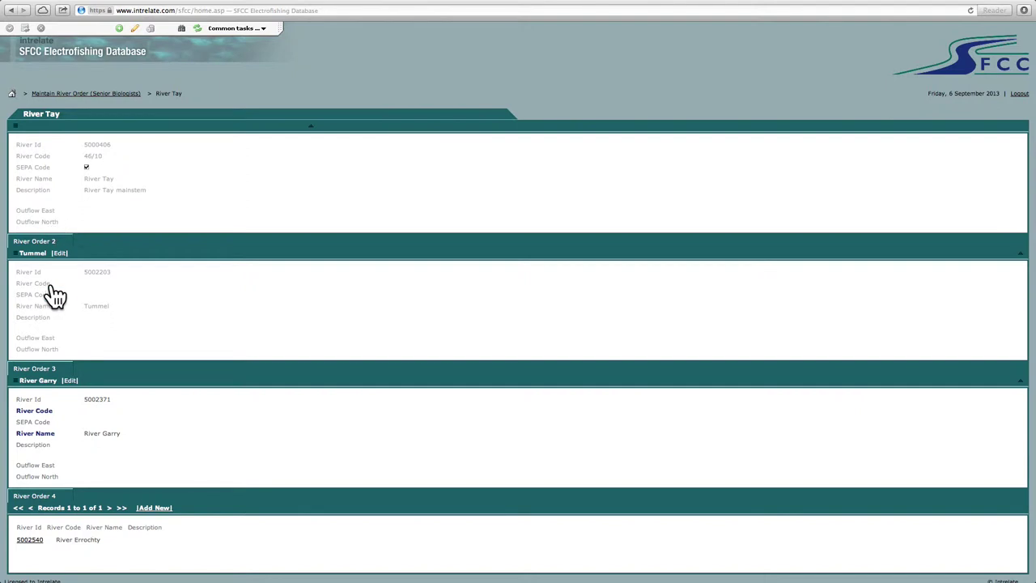
scroll(121, 443, down, 1)
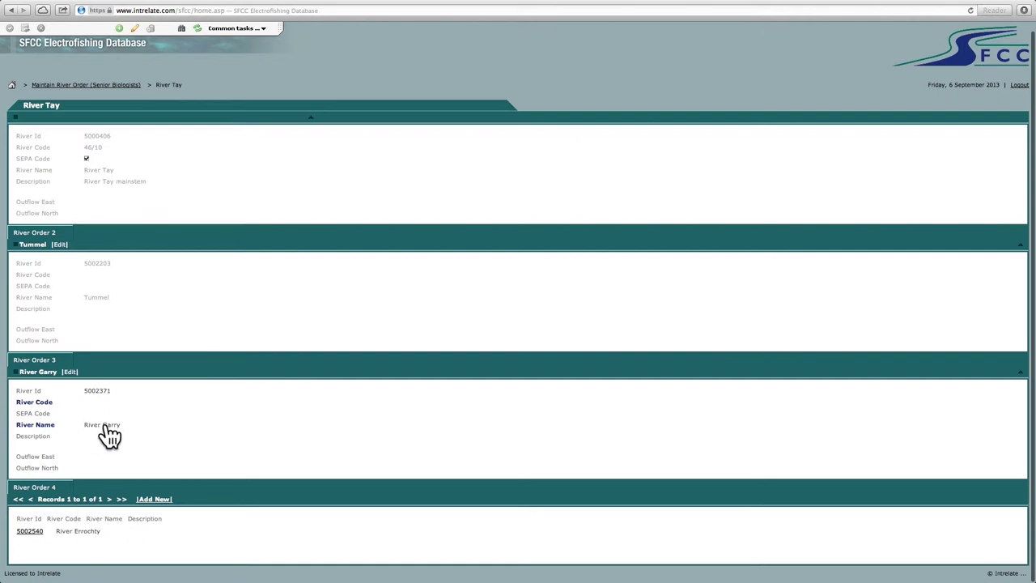
- Add a new order-4 river under River Garry: code 46/78, SEPA code ticked, name Tilt, then save
click(157, 500)
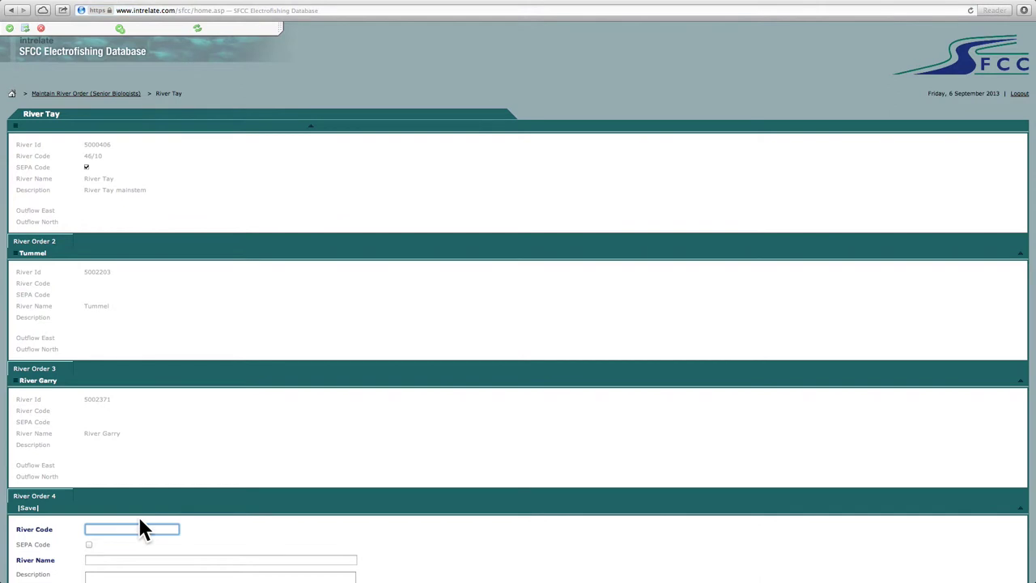
scroll(143, 527, down, 3)
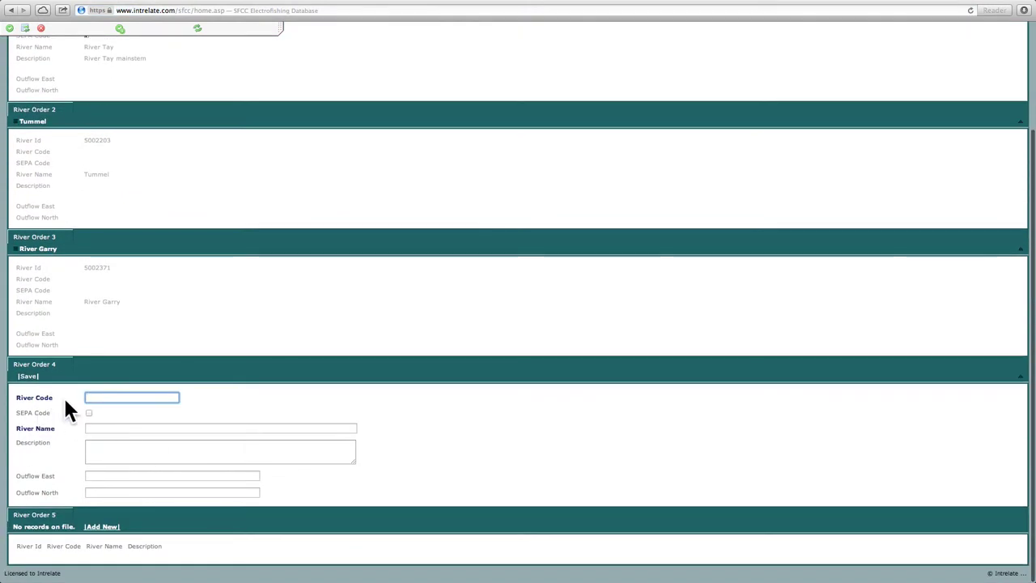
click(89, 413)
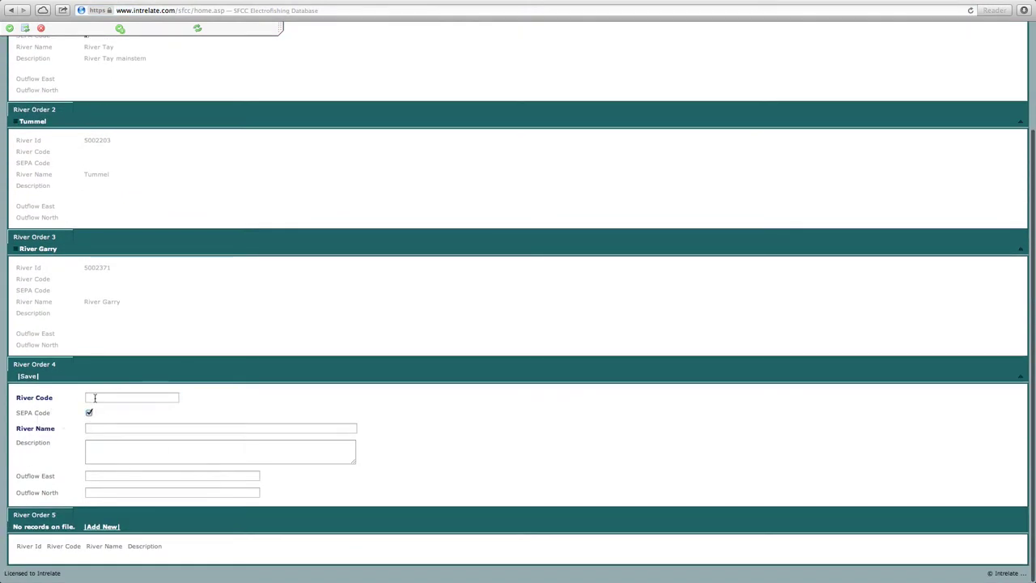
click(98, 398)
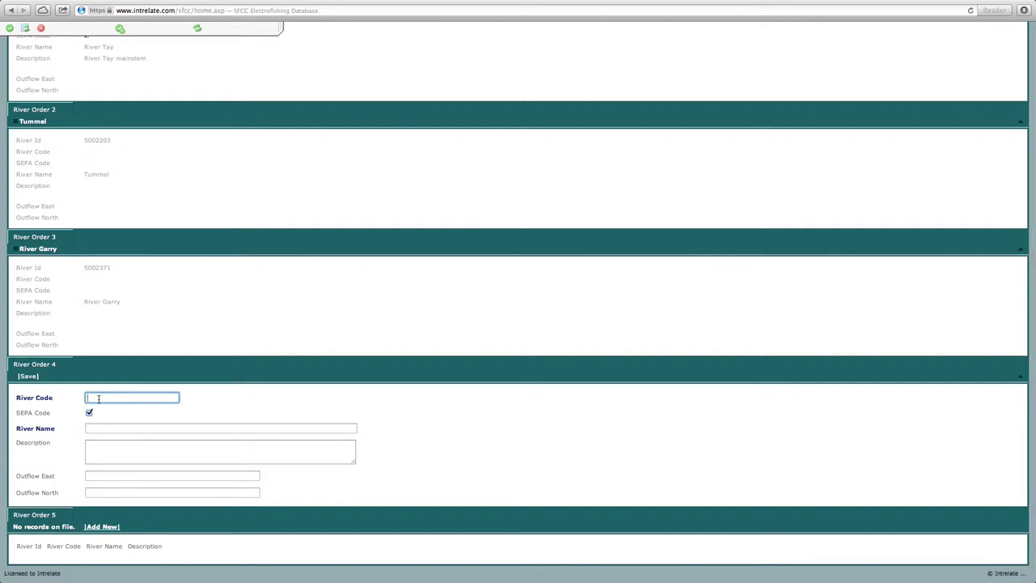
text(46/78)
click(115, 429)
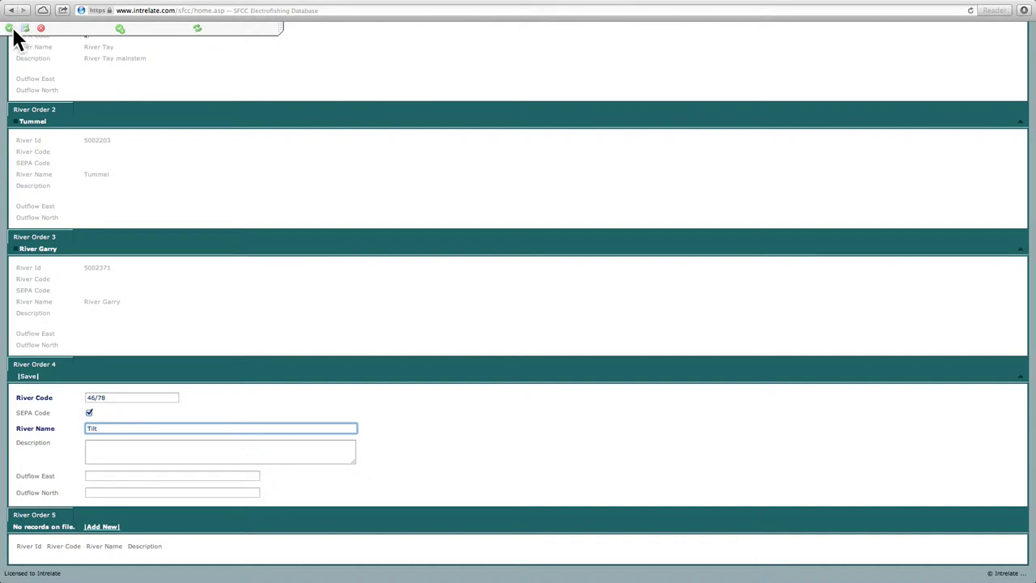
scroll(151, 45, up, 1)
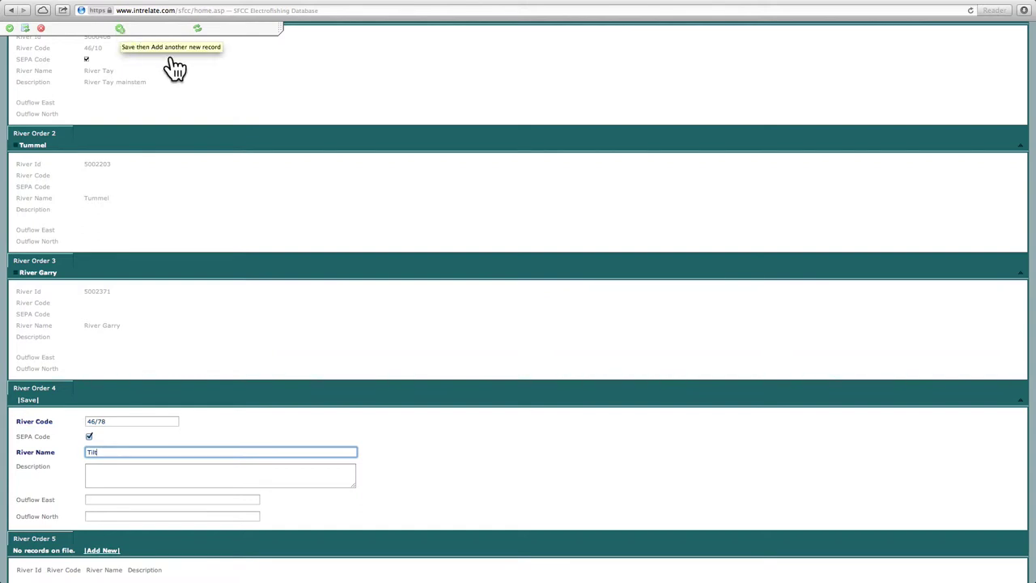
click(11, 29)
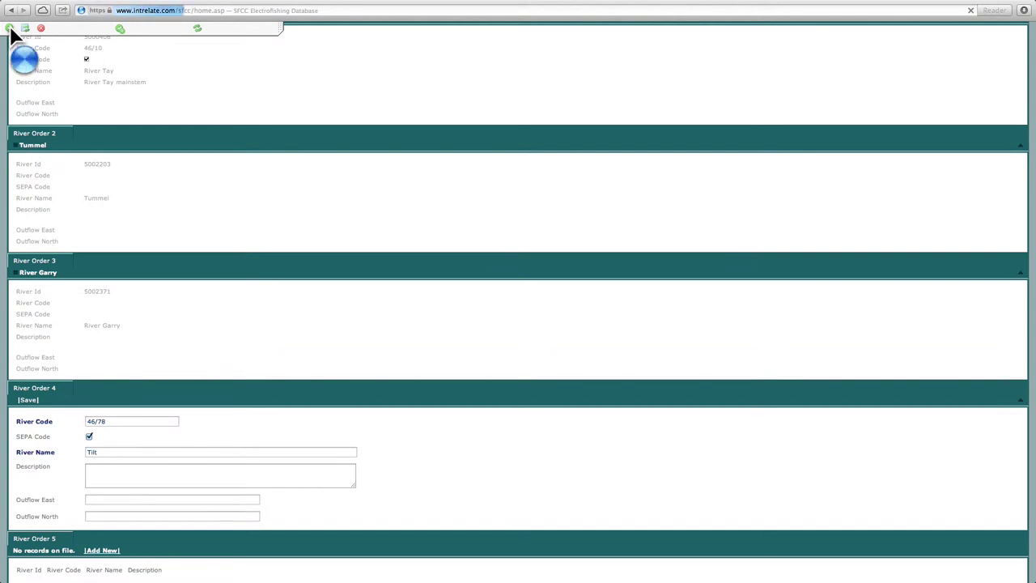
scroll(194, 238, down, 3)
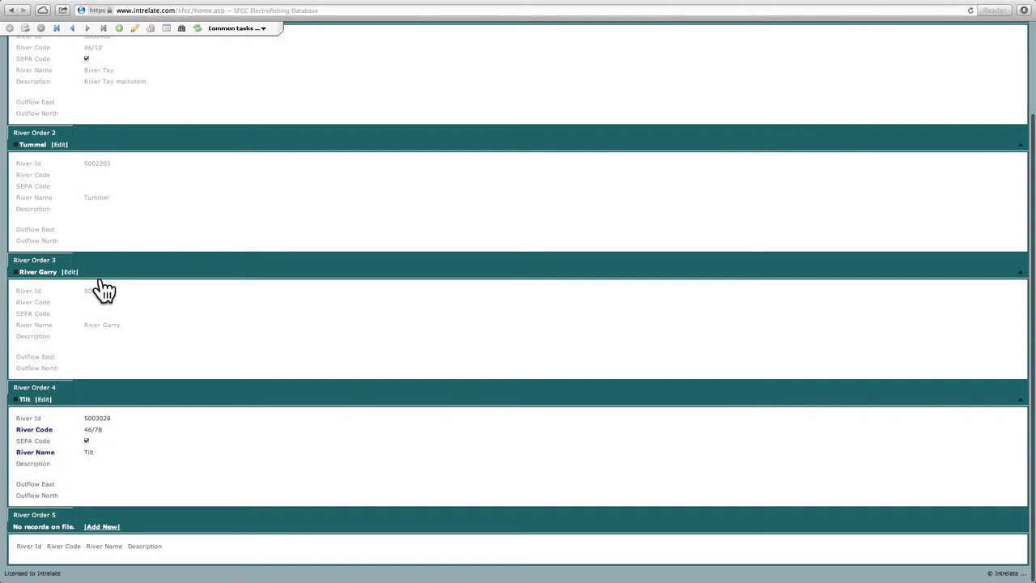
- Return from the river order pages to My Home Page via the home breadcrumb
scroll(101, 288, up, 3)
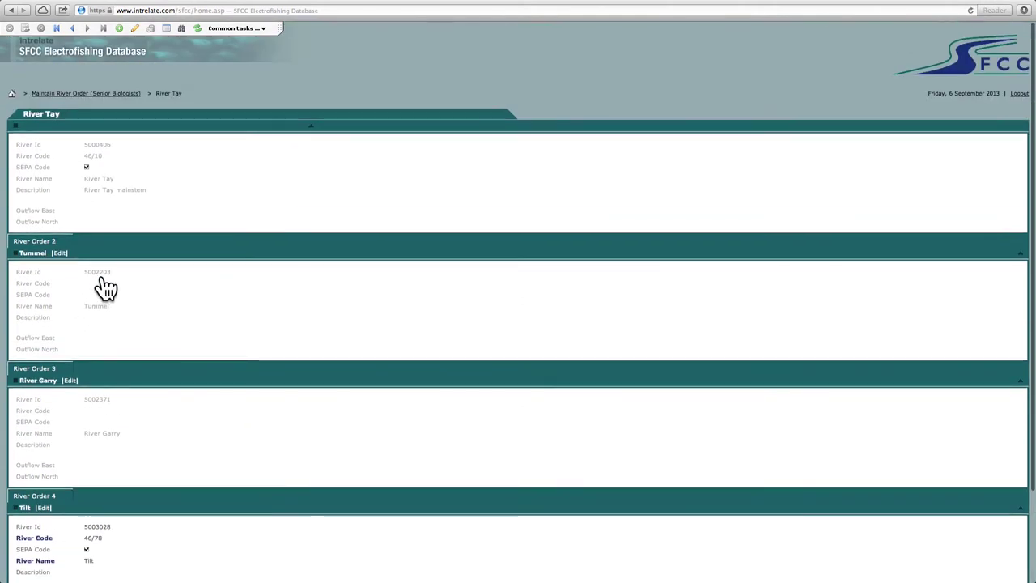
click(12, 94)
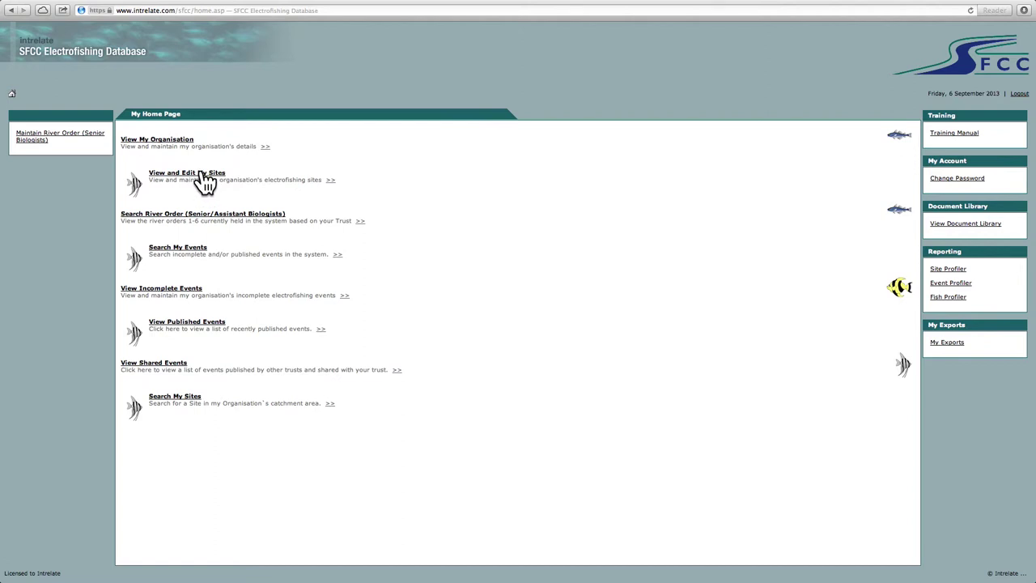
- Open View and Edit My Sites and bring up the TUM2 site record
click(203, 174)
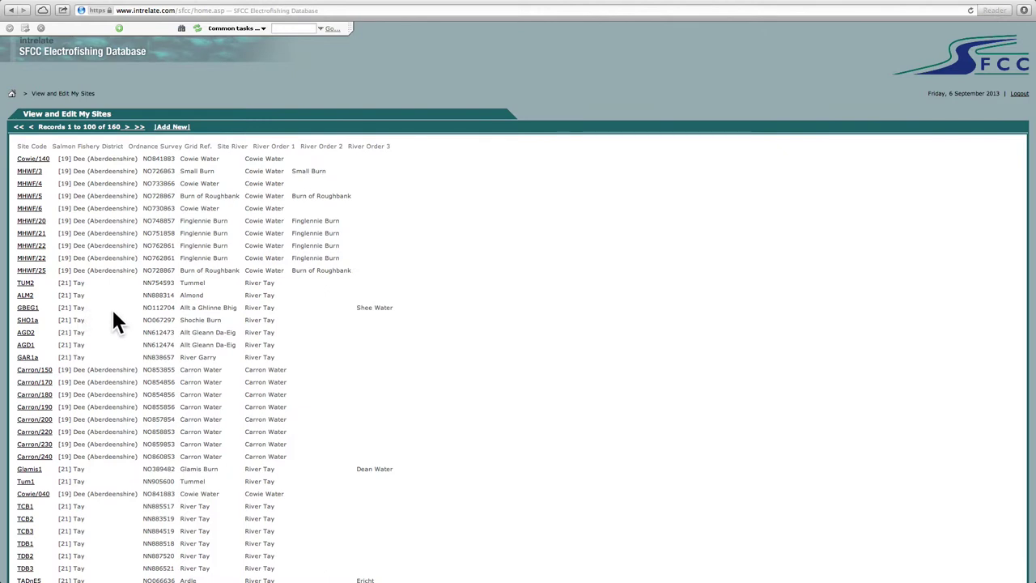
click(25, 283)
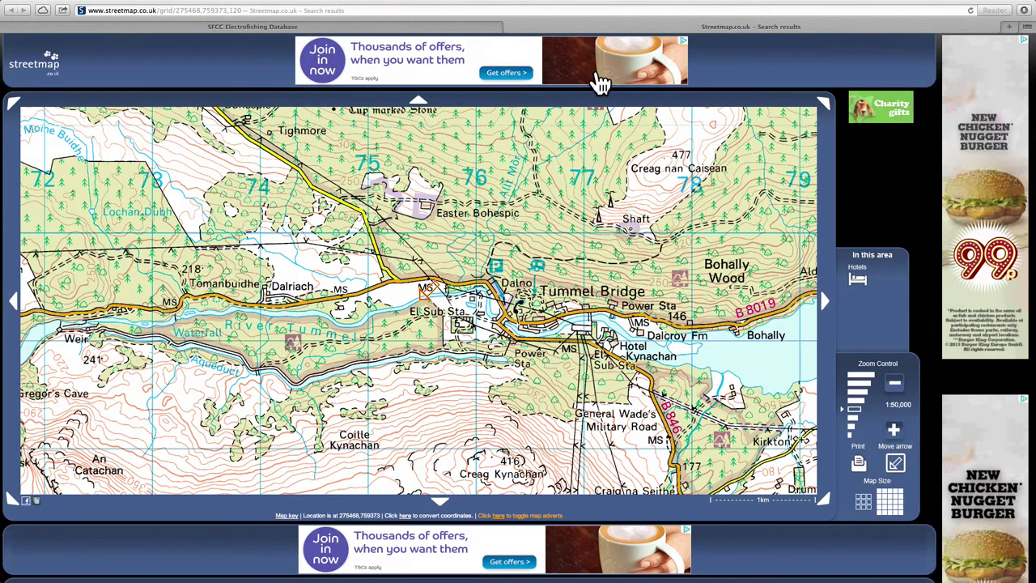
- Back in the database, review TUM2's events, photos and audit history, then return to the sites list
click(502, 27)
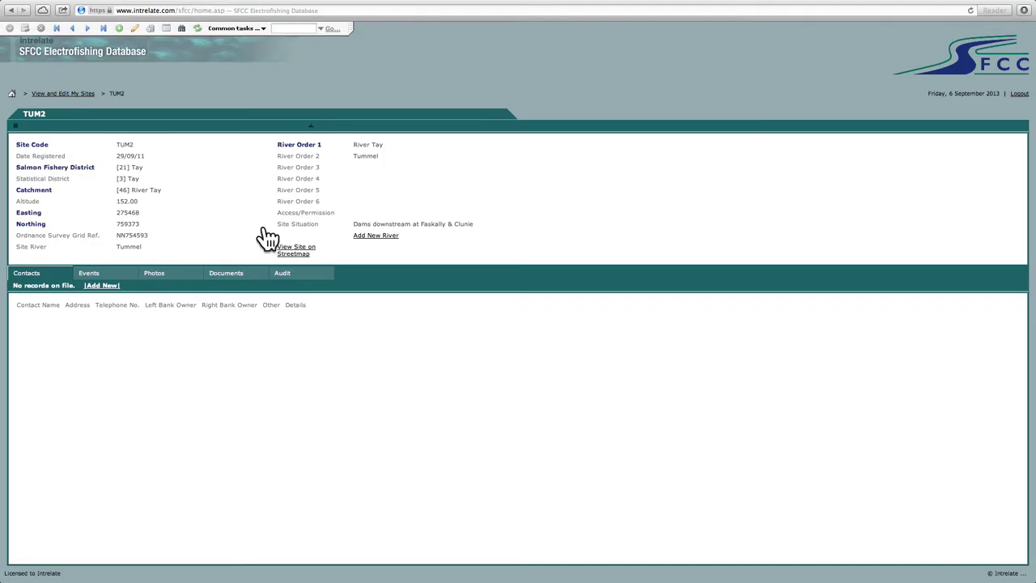
click(91, 274)
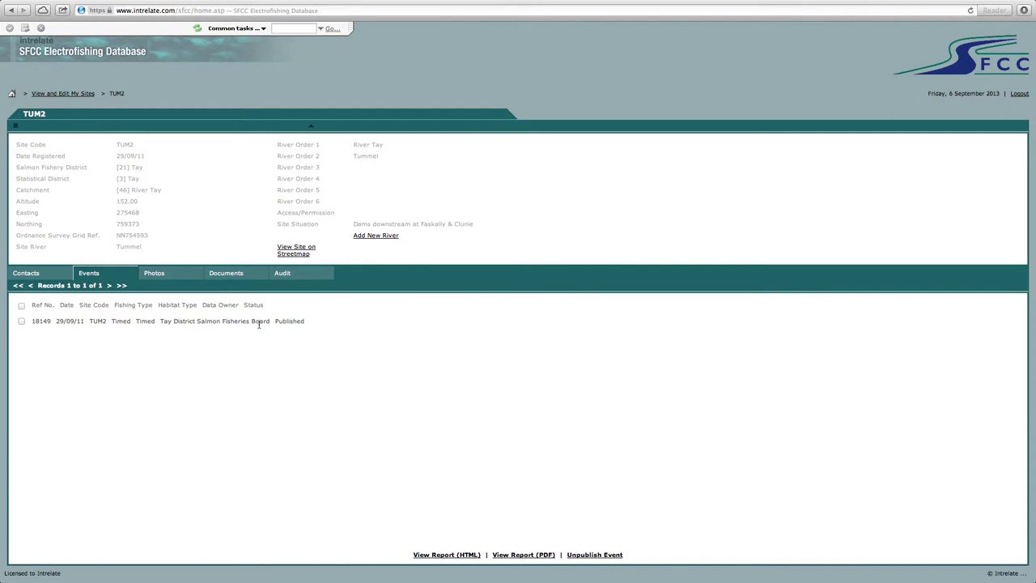
click(158, 275)
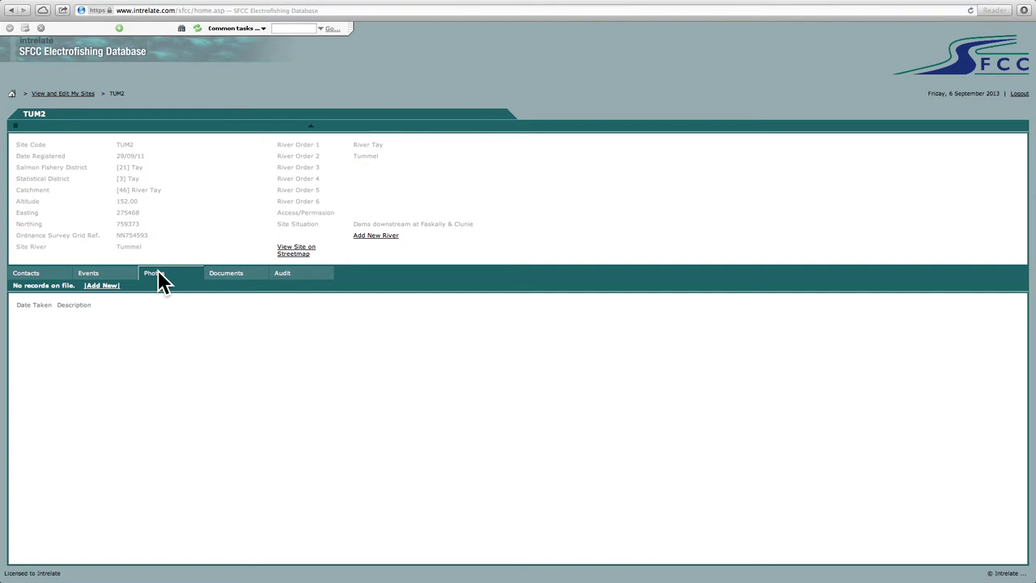
click(103, 287)
click(283, 279)
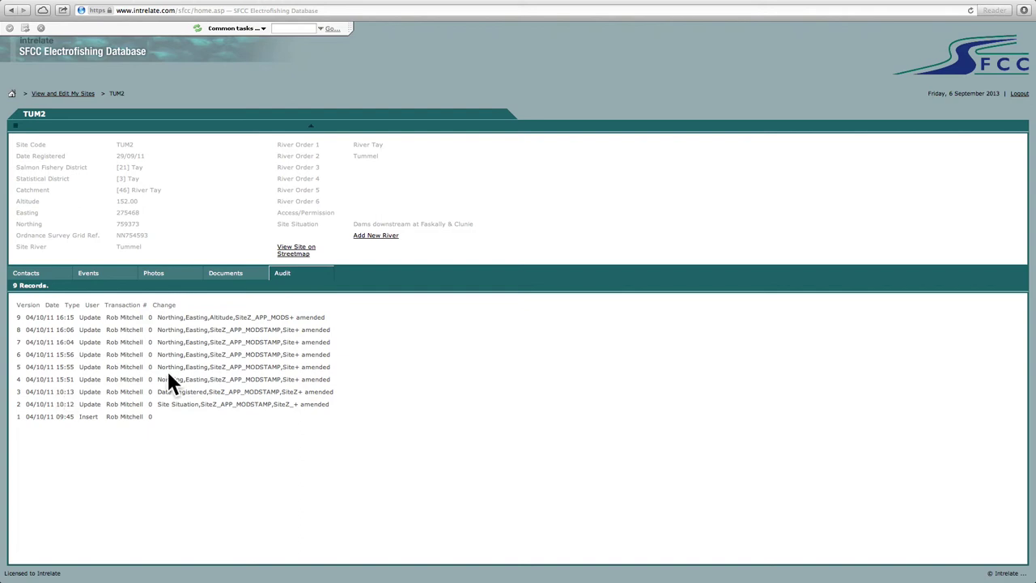
click(47, 93)
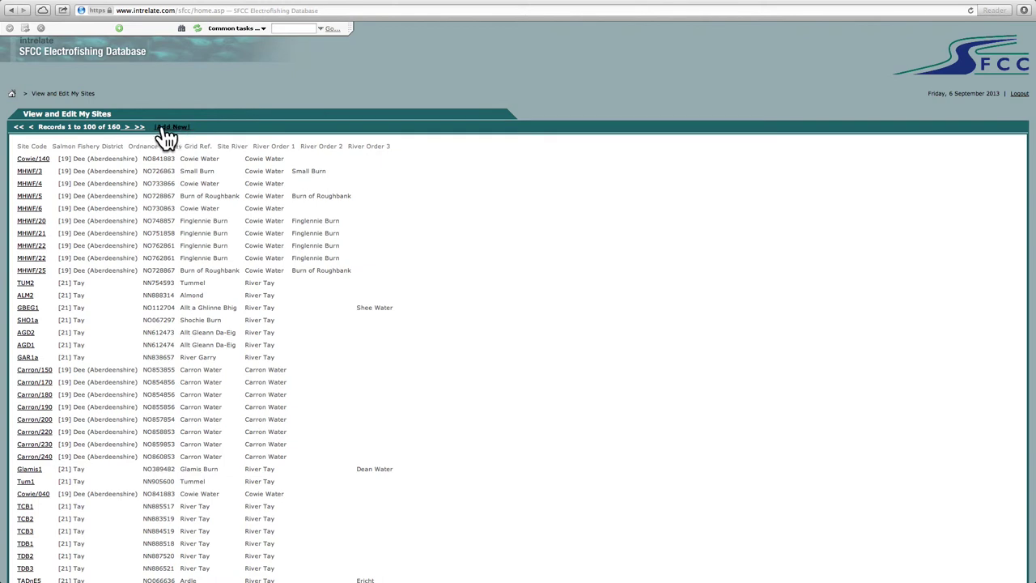
- Start new site TIL1 with fishery district [21] Tay and catchment [46] River Tay
click(167, 128)
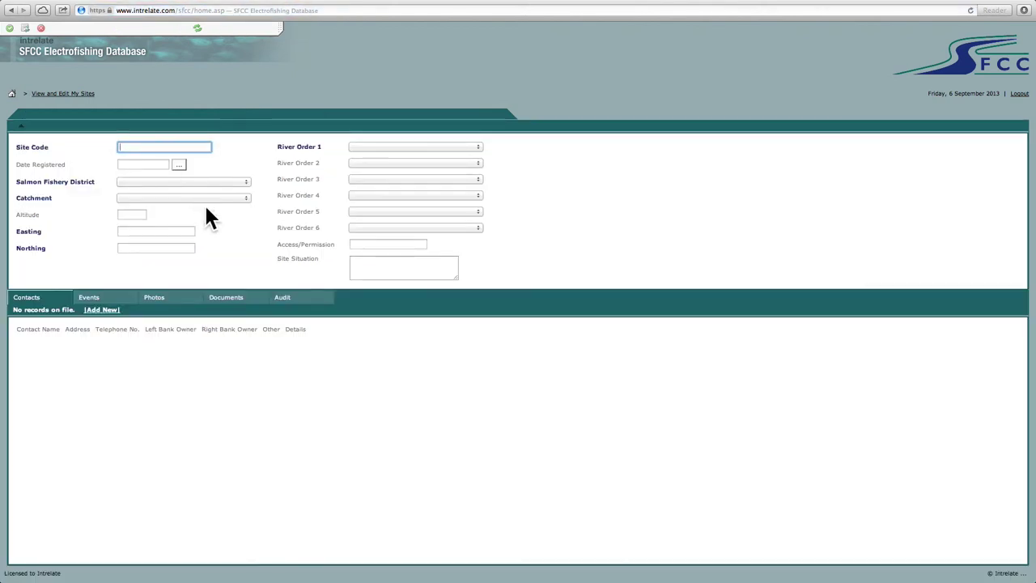
text(TIL1)
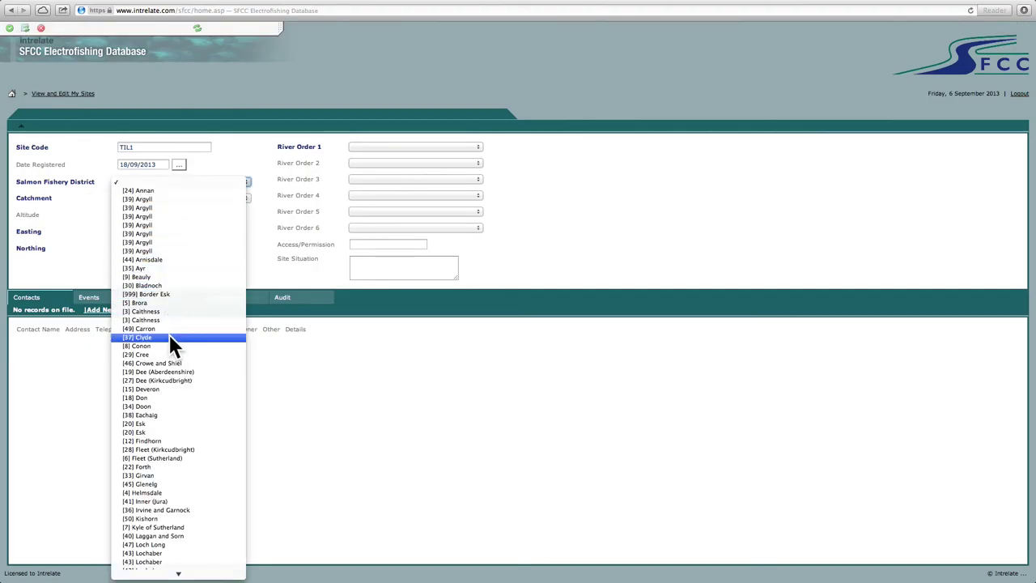
scroll(185, 485, down, 5)
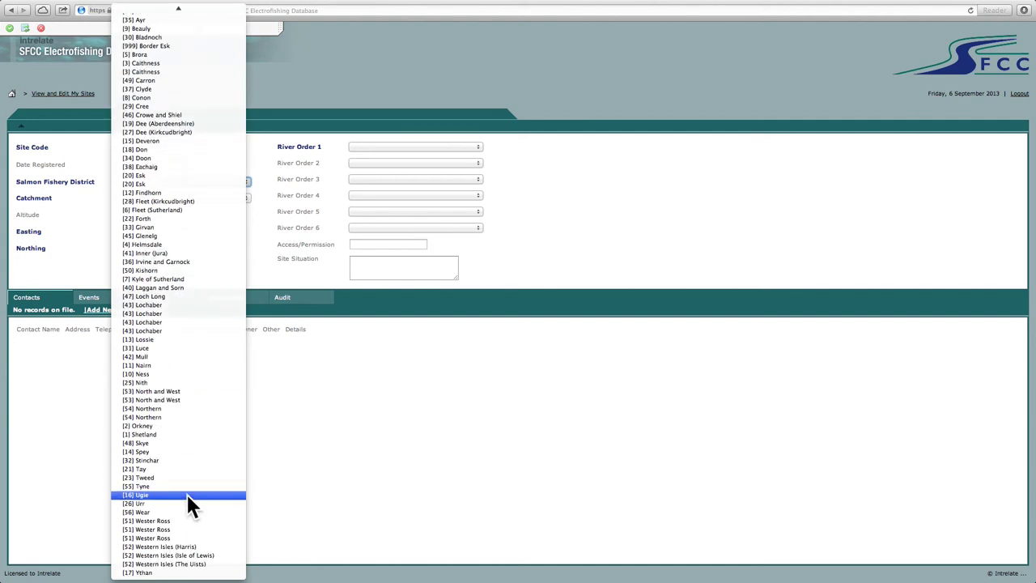
click(178, 468)
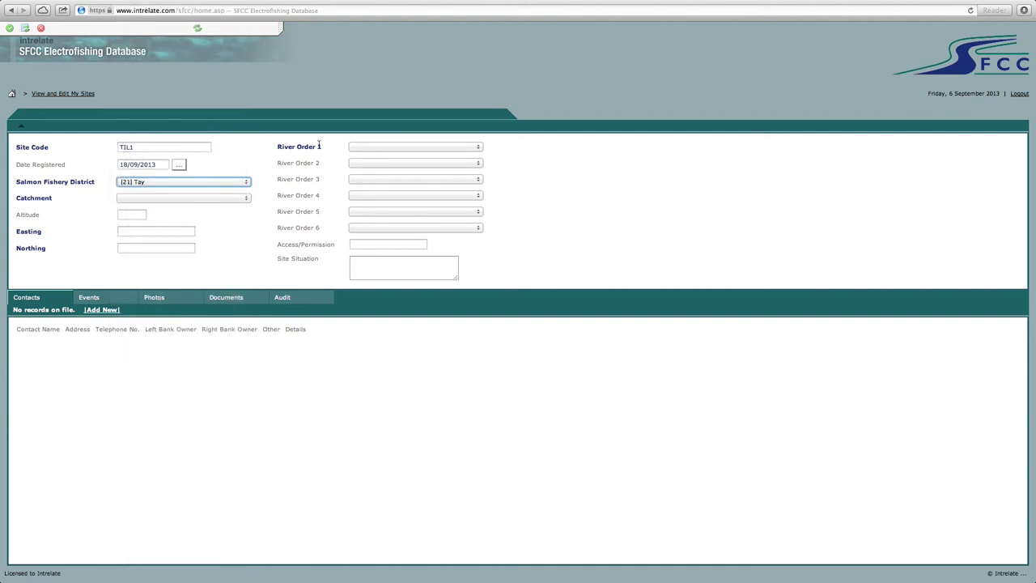
click(368, 146)
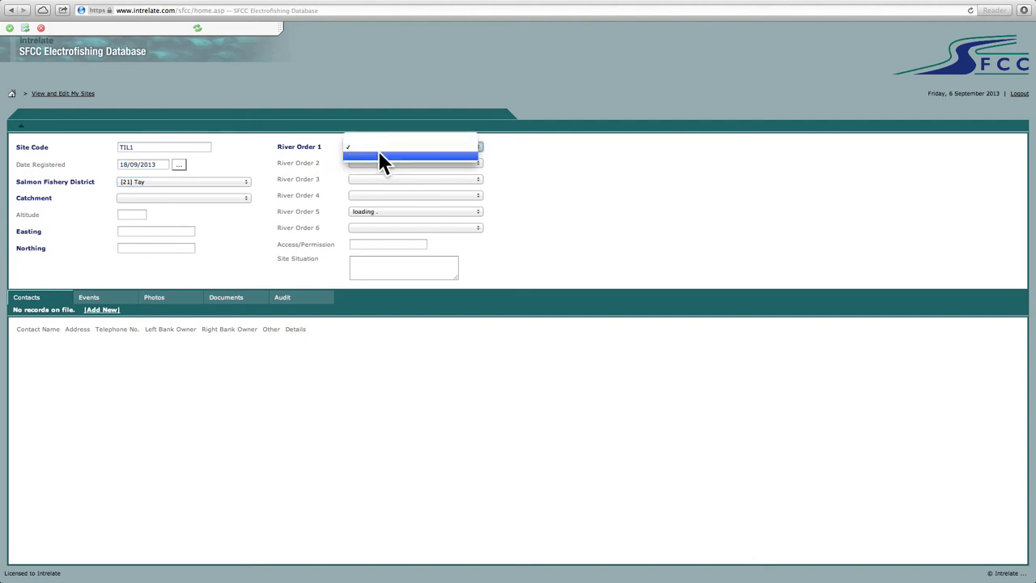
click(325, 154)
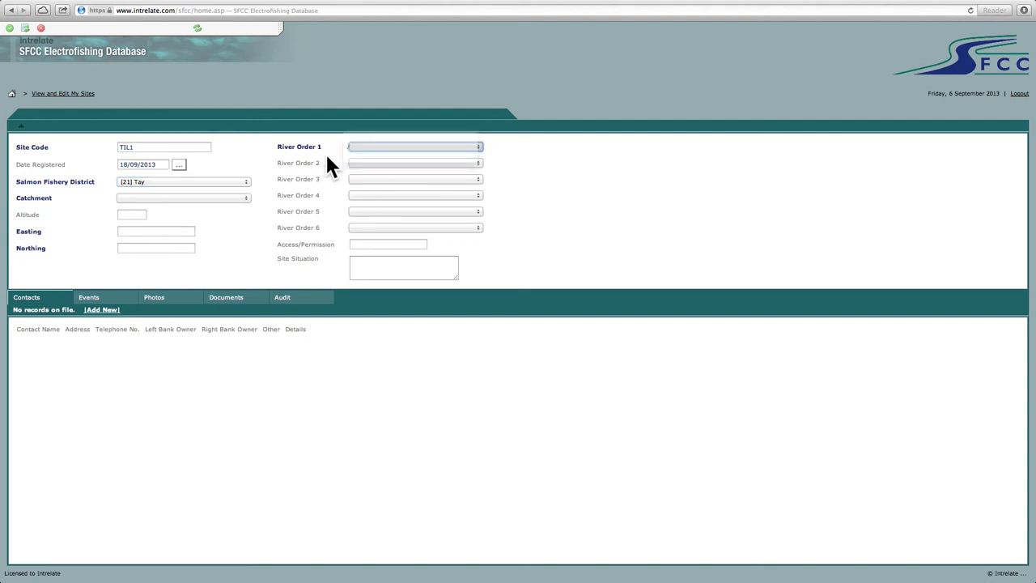
click(201, 196)
click(185, 275)
- Set River Orders 1–4 to River Tay, Tummel, River Garry and Tilt
click(395, 146)
click(390, 154)
click(411, 163)
click(405, 212)
click(421, 164)
click(420, 162)
click(414, 179)
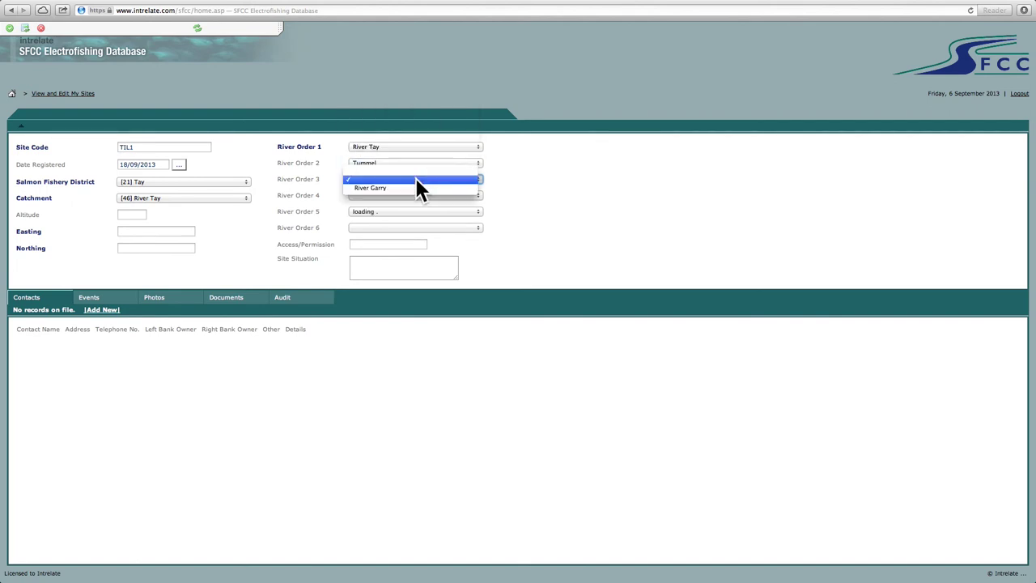
click(412, 185)
click(408, 193)
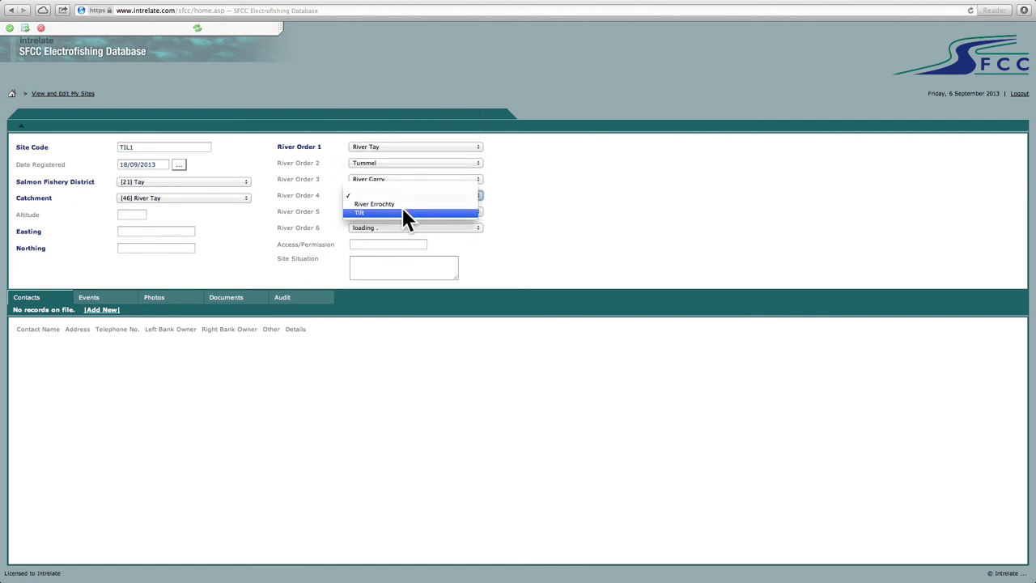
click(381, 214)
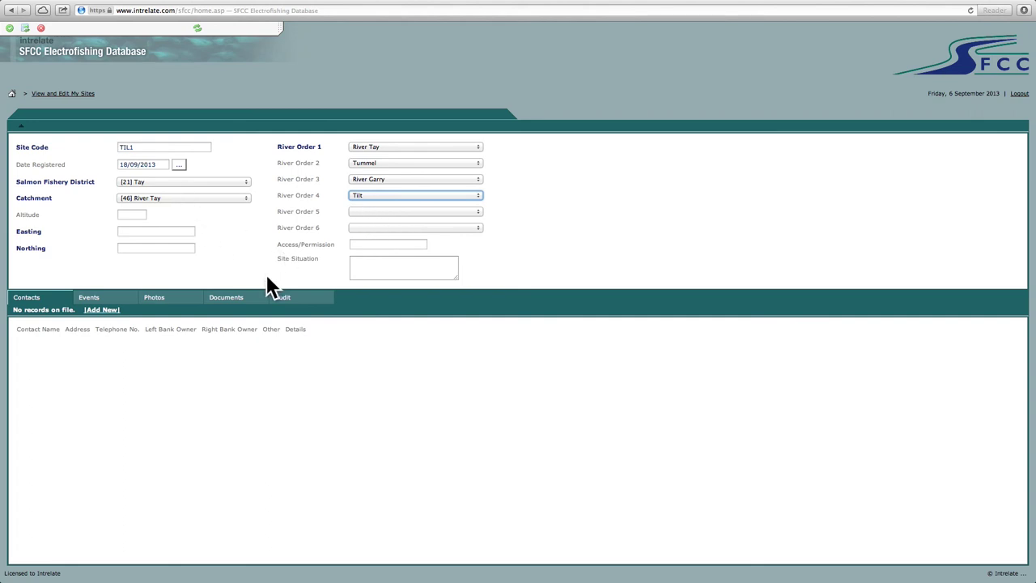
- Try saving TIL1, check the flagged Northing value, then leave and answer the Save Changes prompt
click(11, 28)
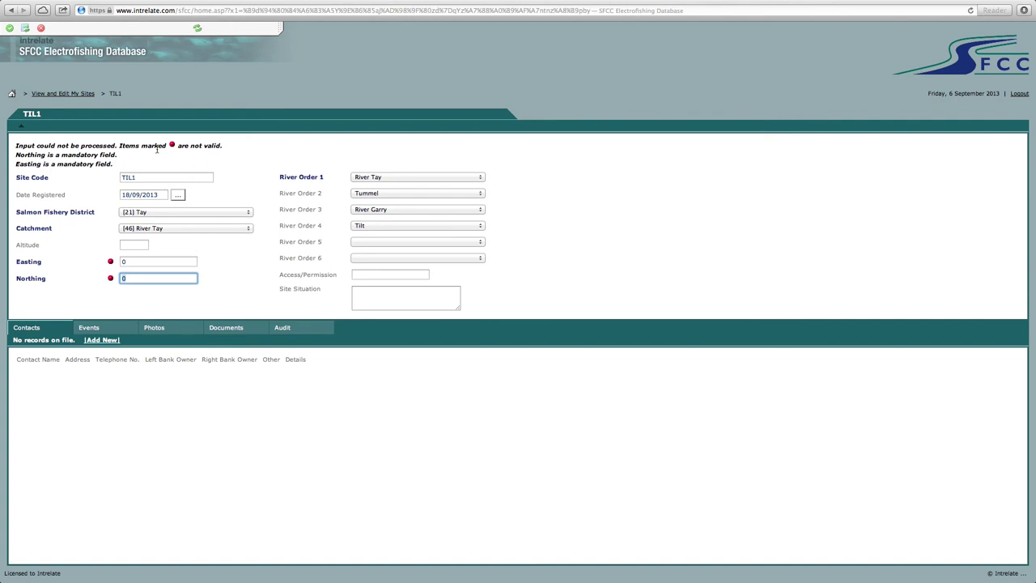
double_click(134, 278)
click(11, 93)
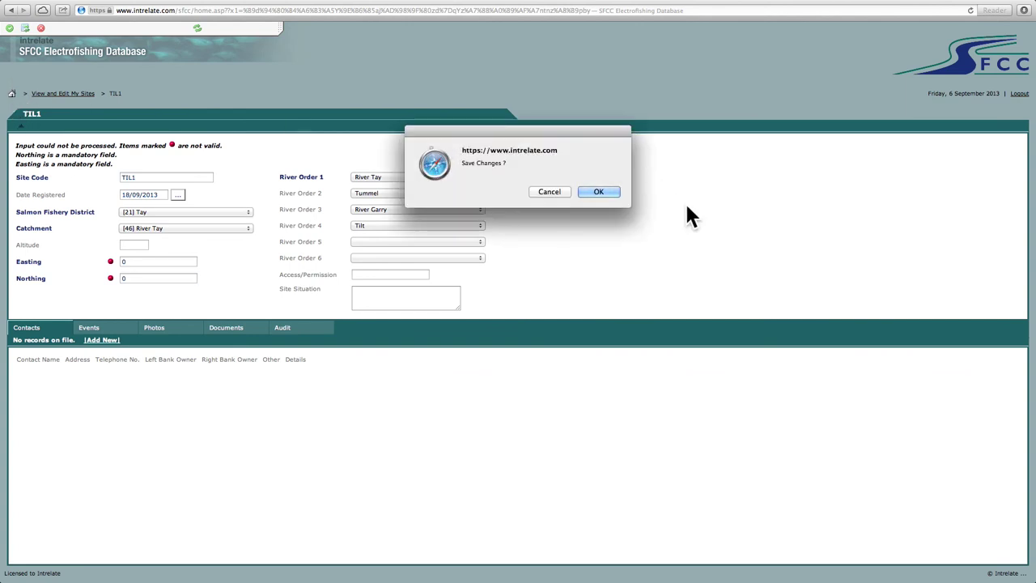
click(548, 192)
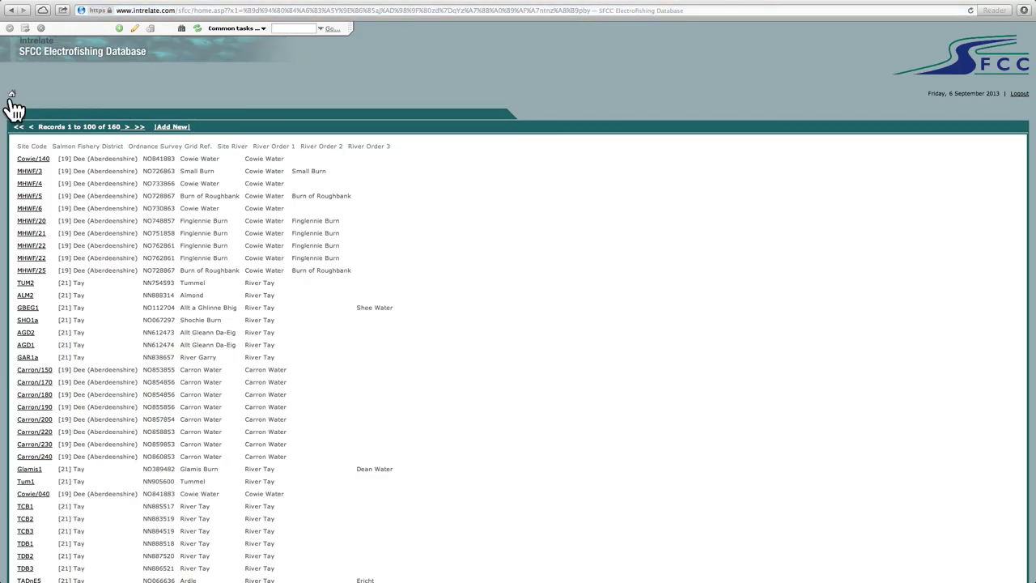
- Return from the sites list to My Home Page via the home breadcrumb
click(11, 95)
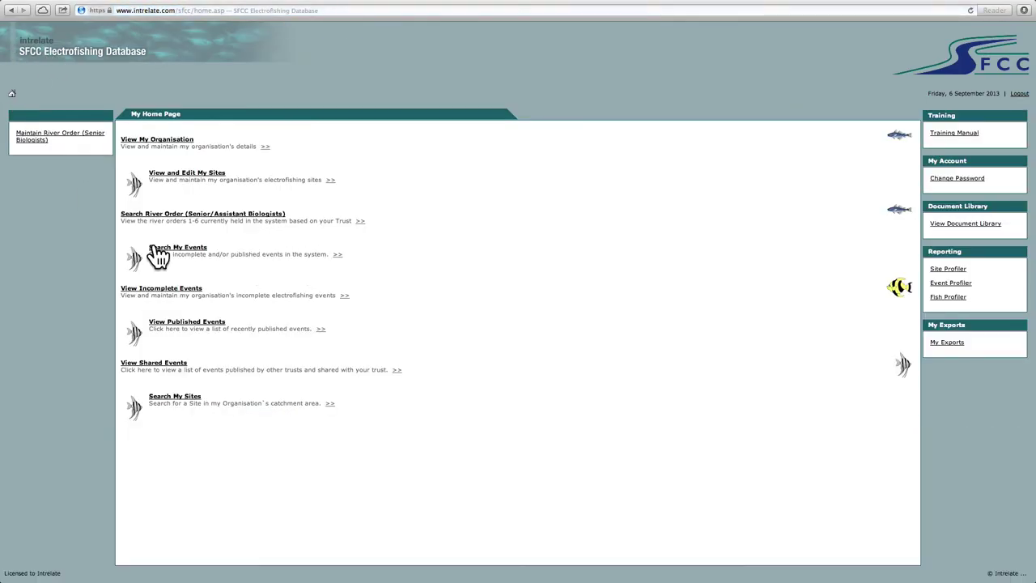